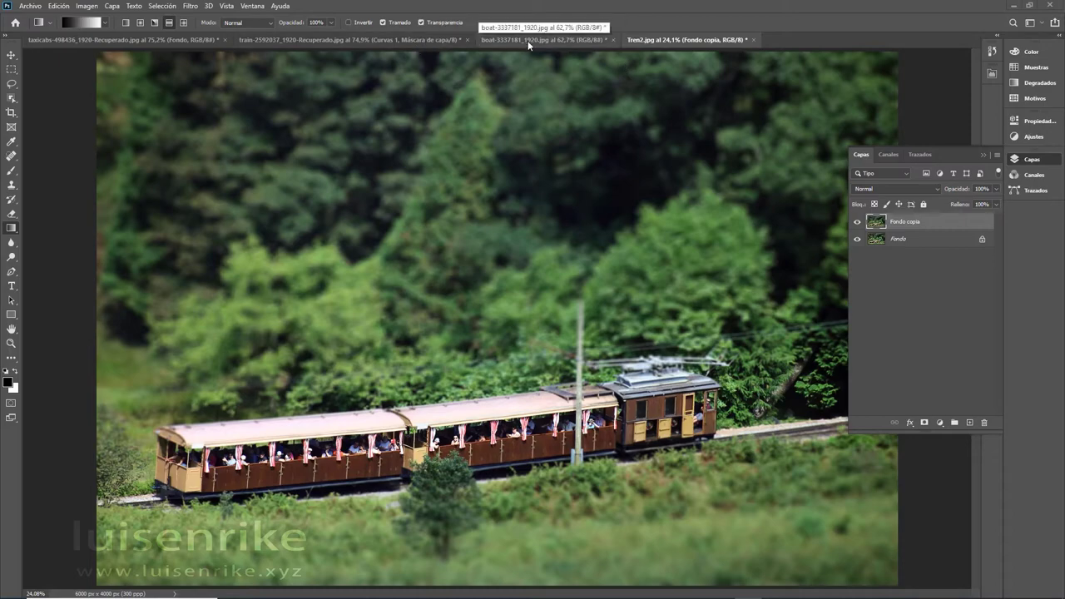
Compare the harbour and viaduct examples, toggling the viaduct's blur layers off and on
{"action": "left_click", "coordinate": [526, 41]}
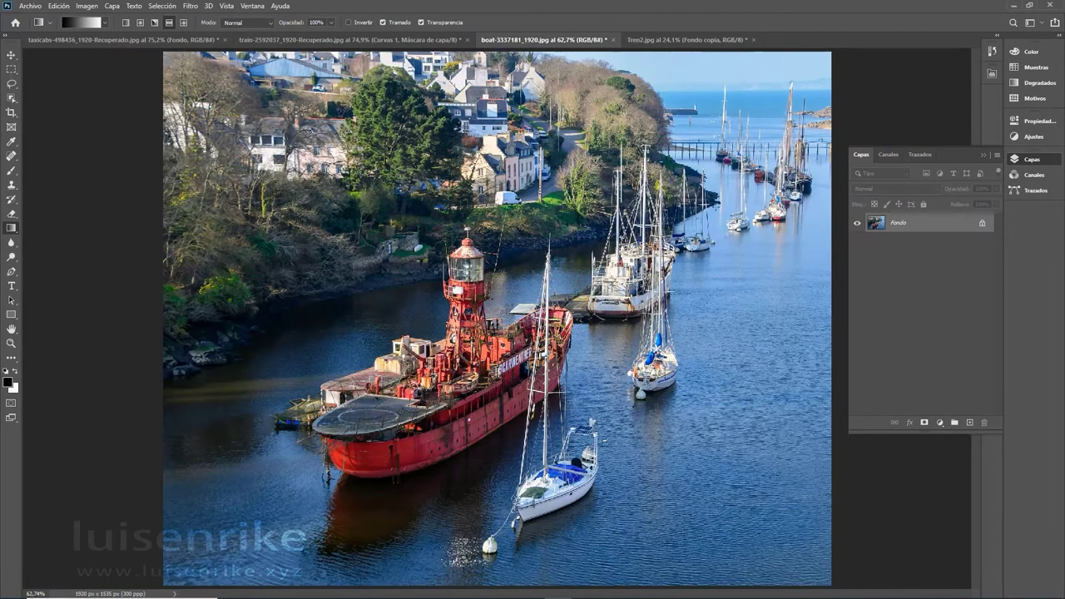
{"action": "left_click", "coordinate": [266, 40]}
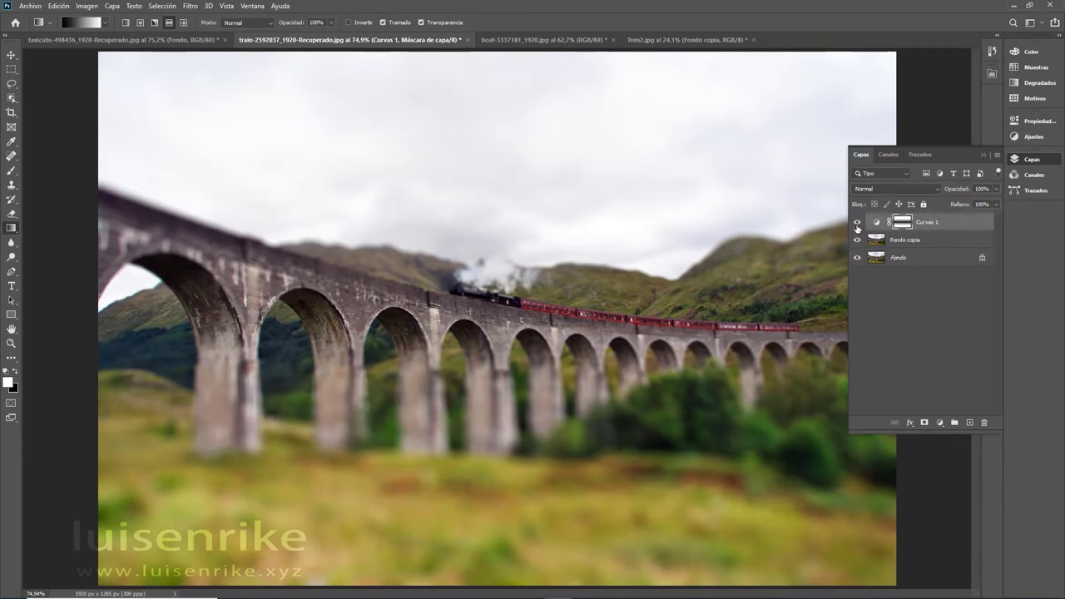
{"action": "left_click_drag", "start_coordinate": [857, 223], "coordinate": [856, 240]}
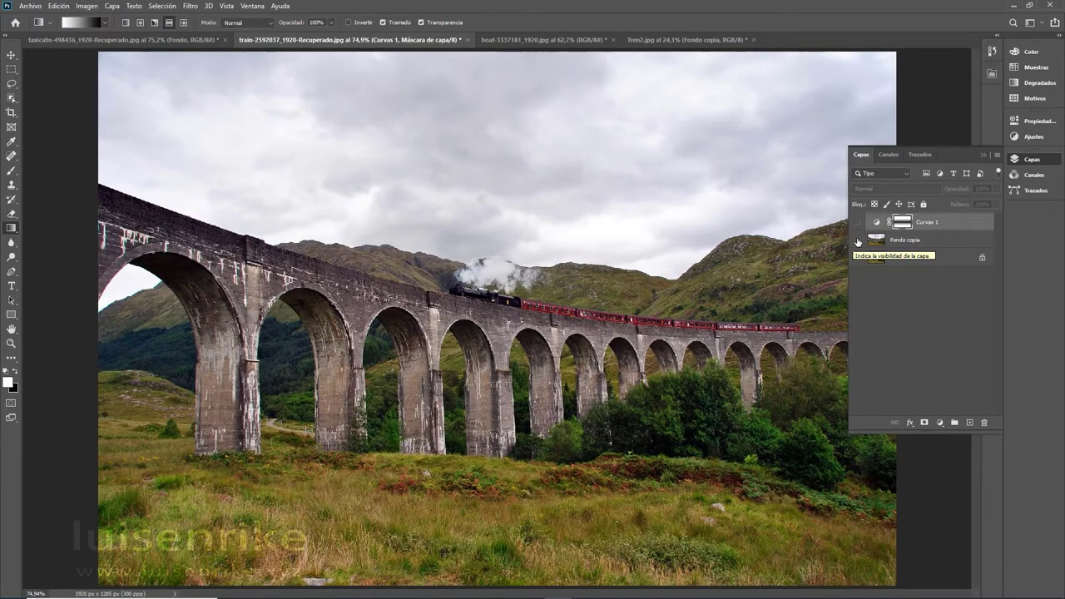
{"action": "left_click_drag", "start_coordinate": [858, 242], "coordinate": [857, 223]}
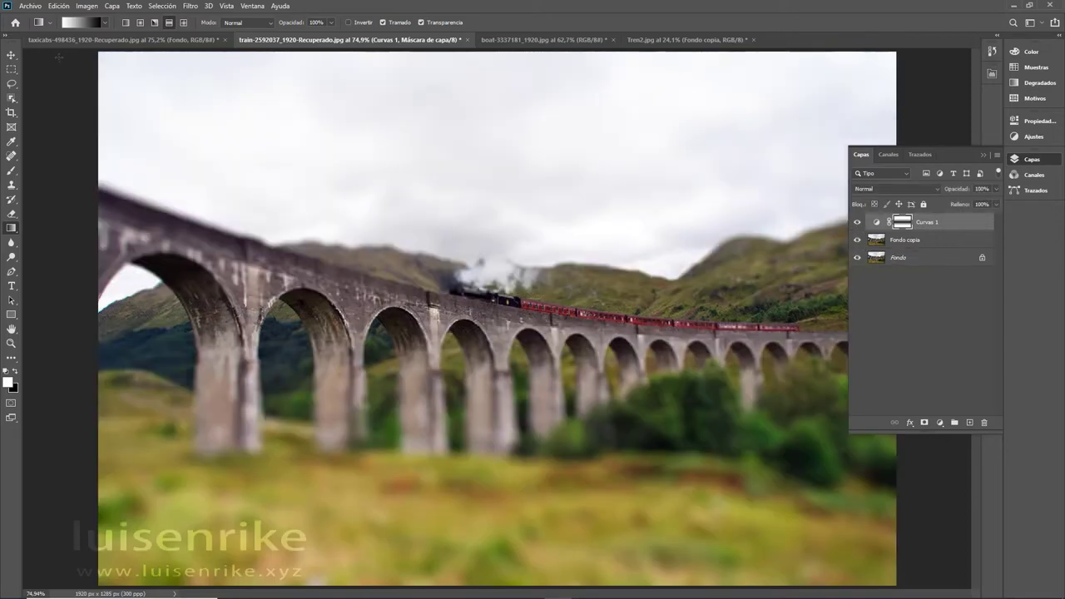
Glance at the taxicabs photo, then hide Tren2's blurred Fondo copia layer to show the sharp original
{"action": "left_click", "coordinate": [98, 40]}
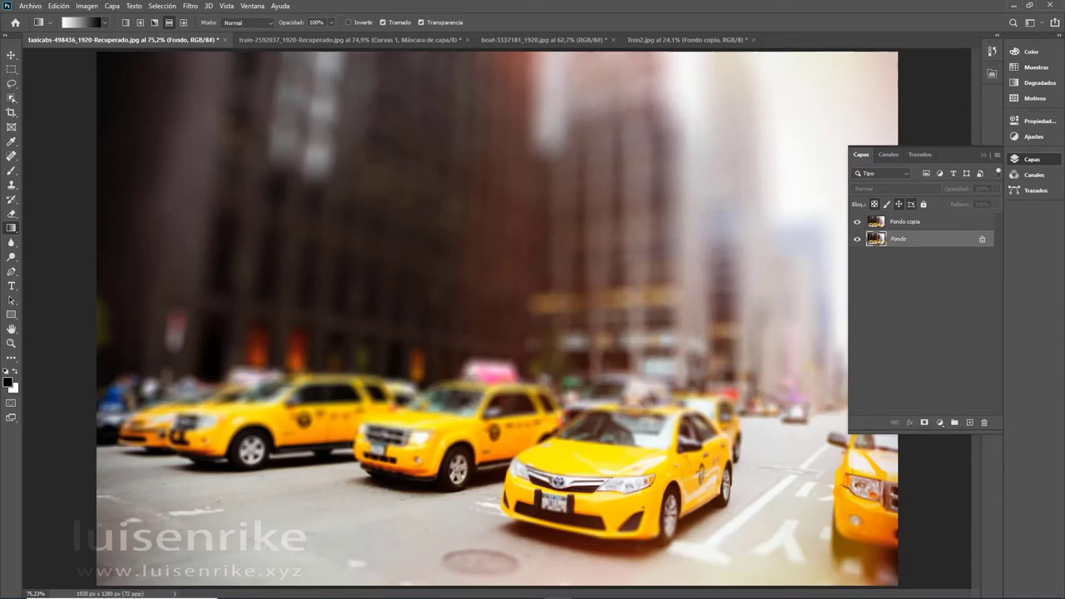
{"action": "left_click", "coordinate": [1032, 159]}
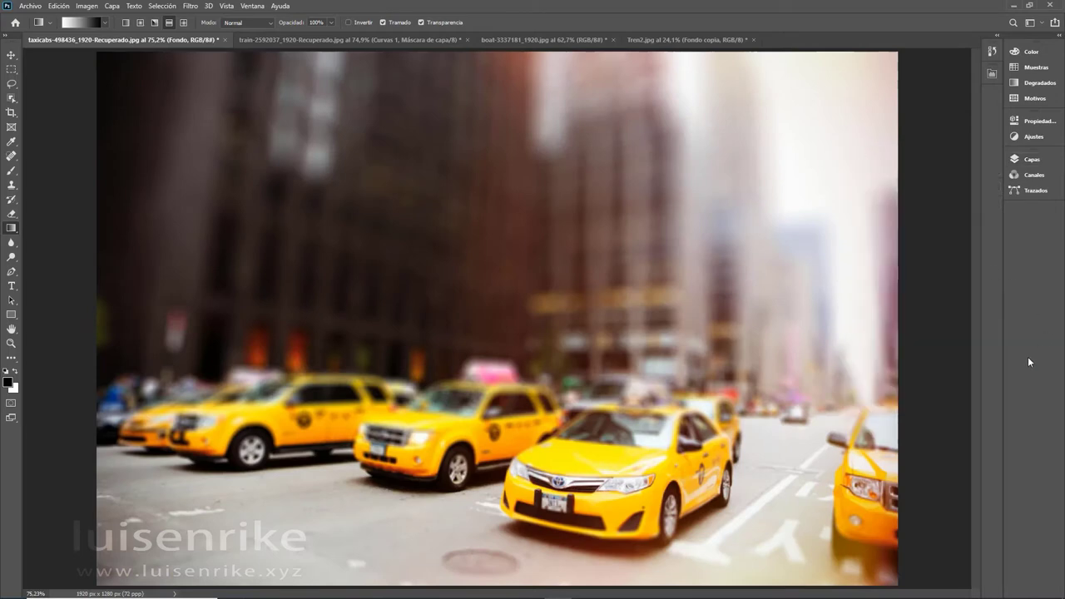
{"action": "left_click", "coordinate": [681, 40]}
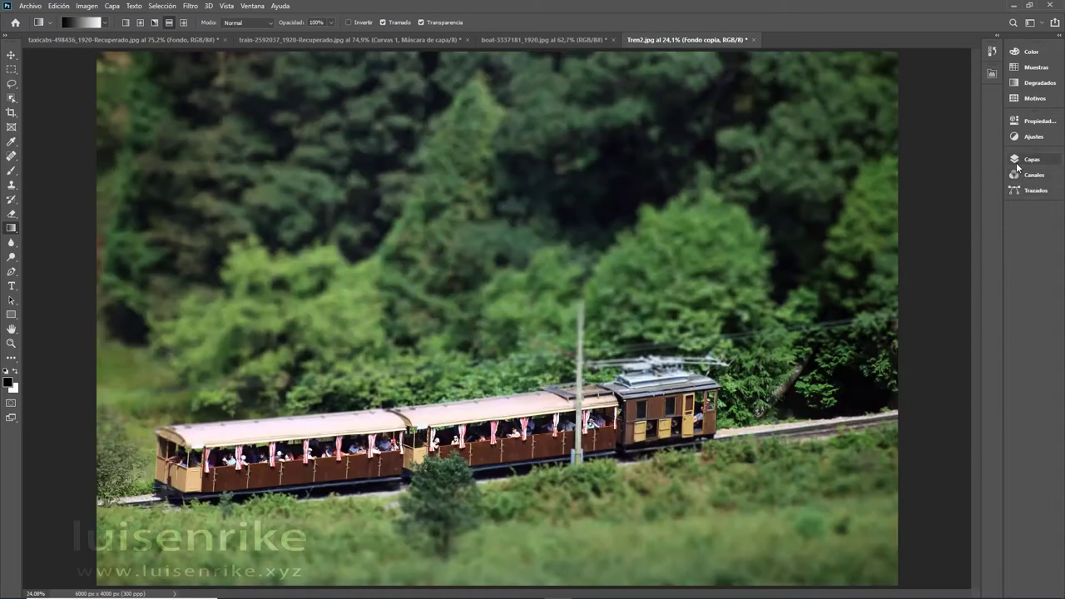
{"action": "left_click", "coordinate": [1016, 160]}
{"action": "left_click", "coordinate": [857, 222]}
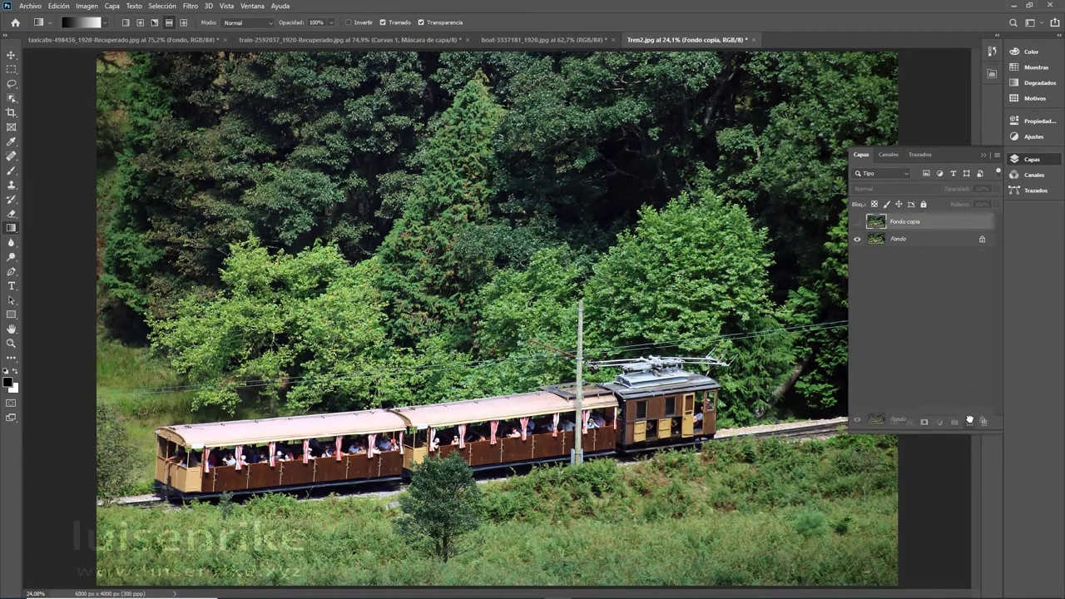
Duplicate Fondo as Fondo copia 2 and set a basic black-to-white reflected gradient
{"action": "left_click_drag", "start_coordinate": [915, 240], "coordinate": [969, 423]}
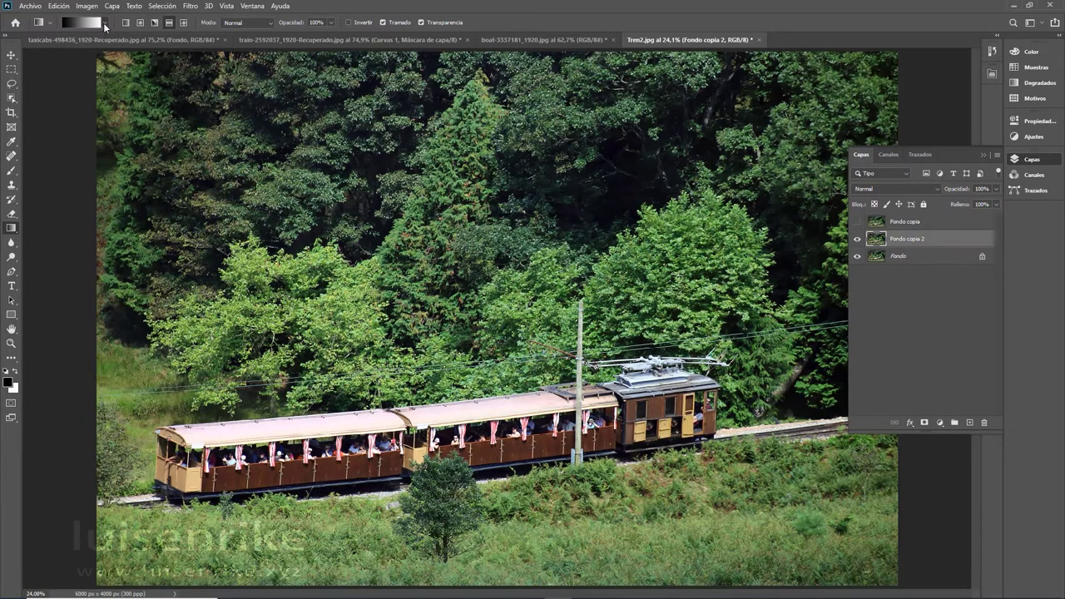
{"action": "left_click", "coordinate": [105, 24]}
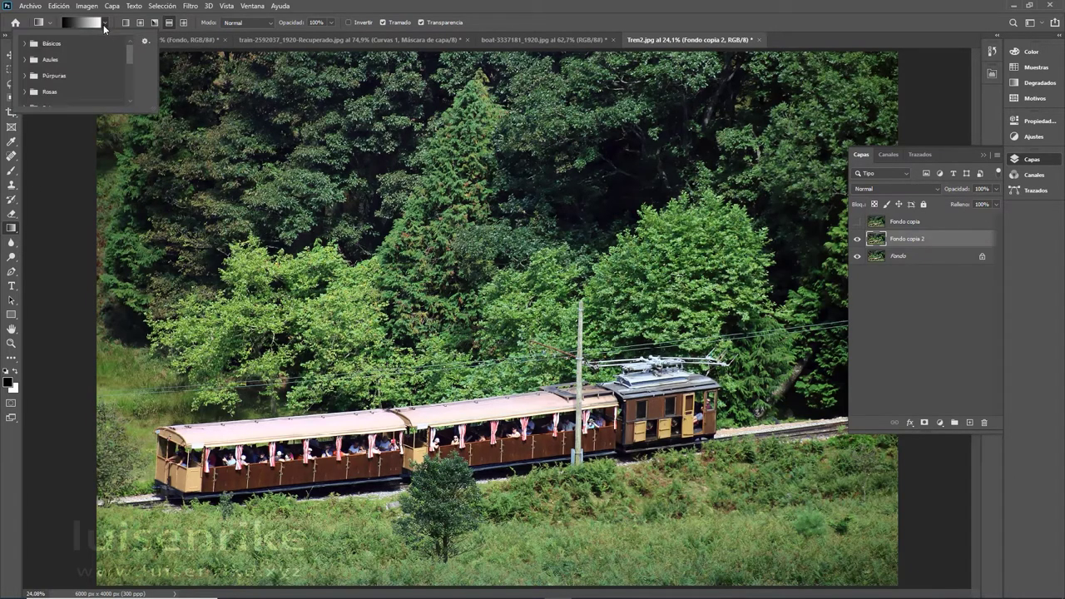
{"action": "left_click", "coordinate": [24, 43]}
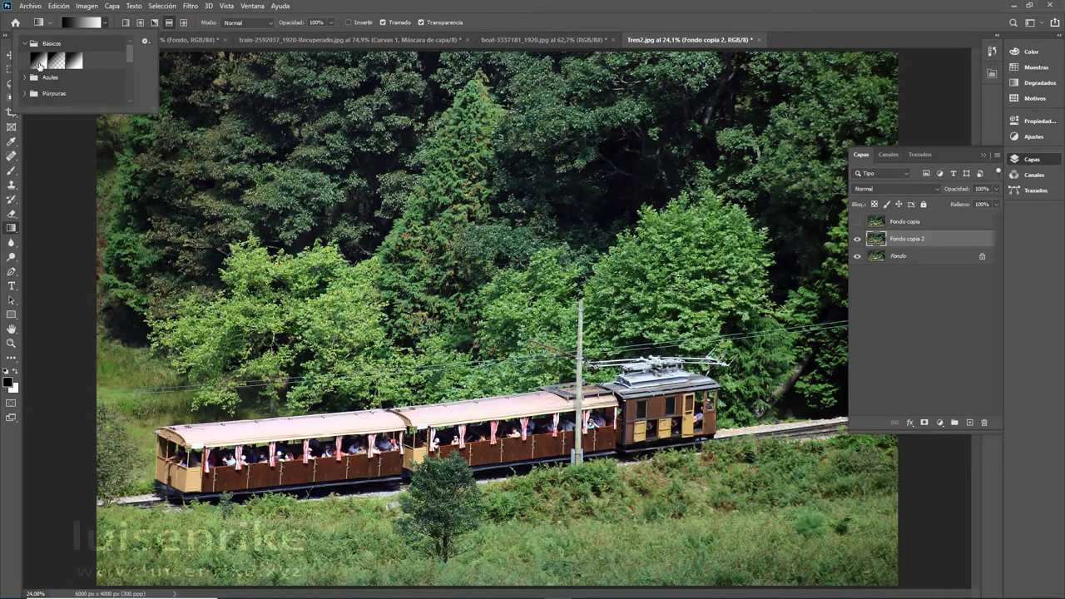
{"action": "left_click", "coordinate": [37, 63]}
{"action": "left_click", "coordinate": [169, 24]}
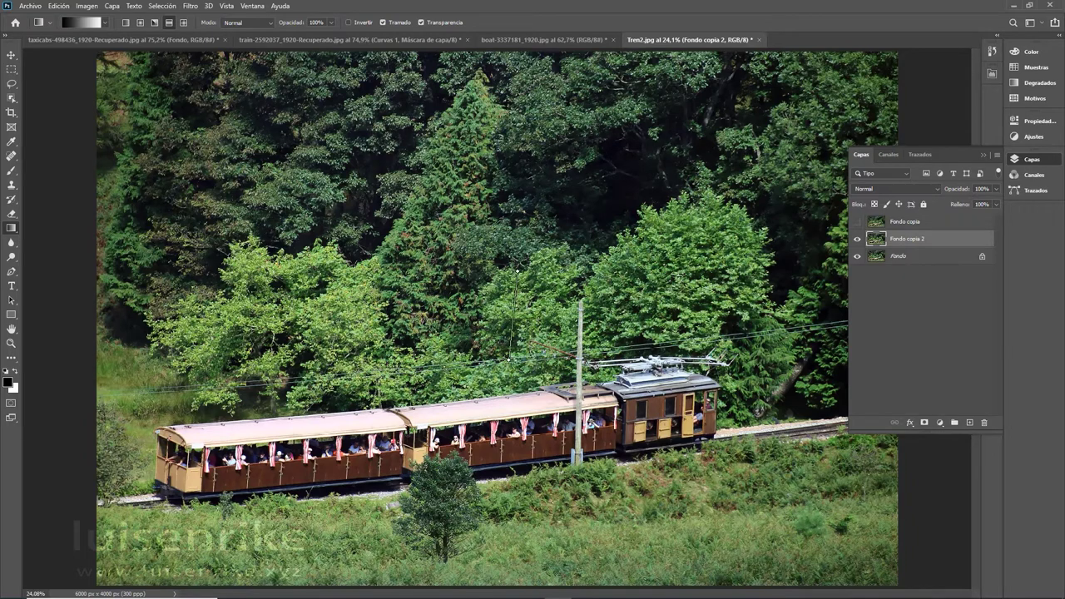
{"action": "left_click_drag", "start_coordinate": [514, 358], "coordinate": [511, 151]}
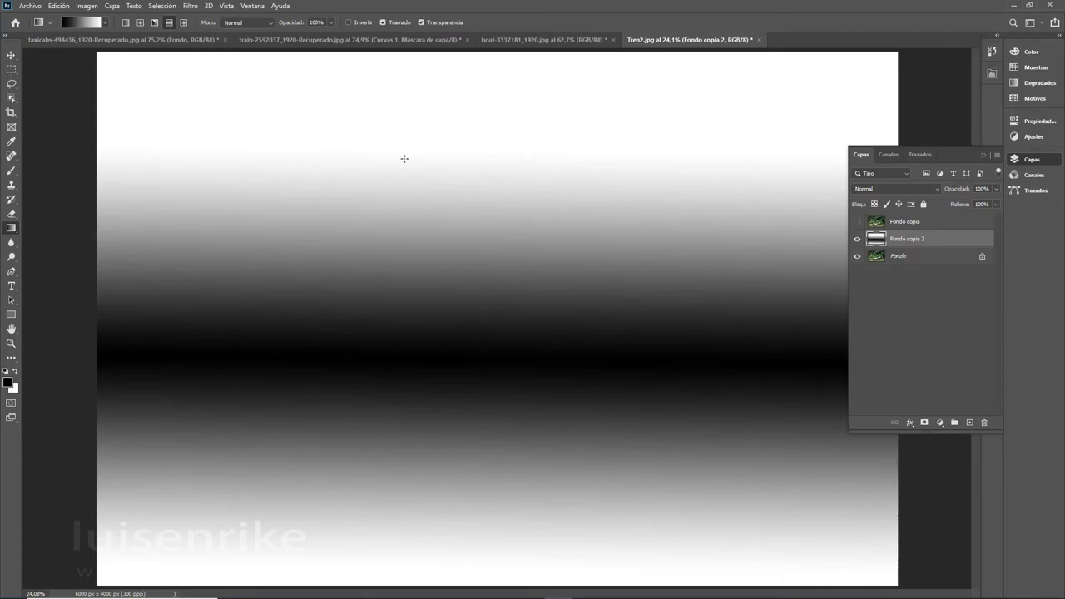
{"action": "key", "text": "ctrl+z"}
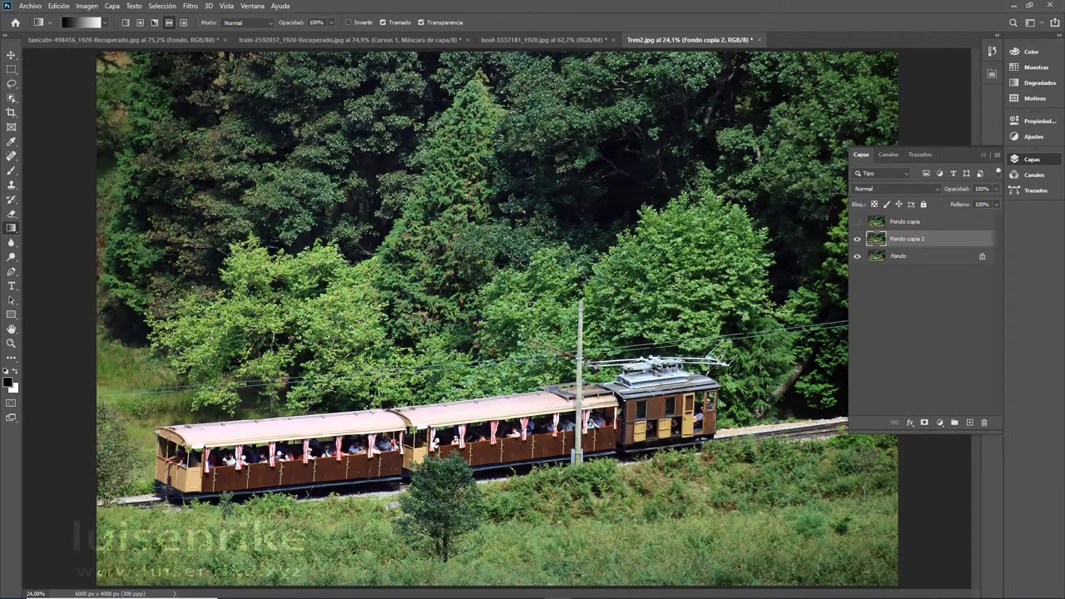
In Quick Mask, drag a reflected gradient upward from the train and confirm Quick Mask Options
{"action": "left_click", "coordinate": [10, 405]}
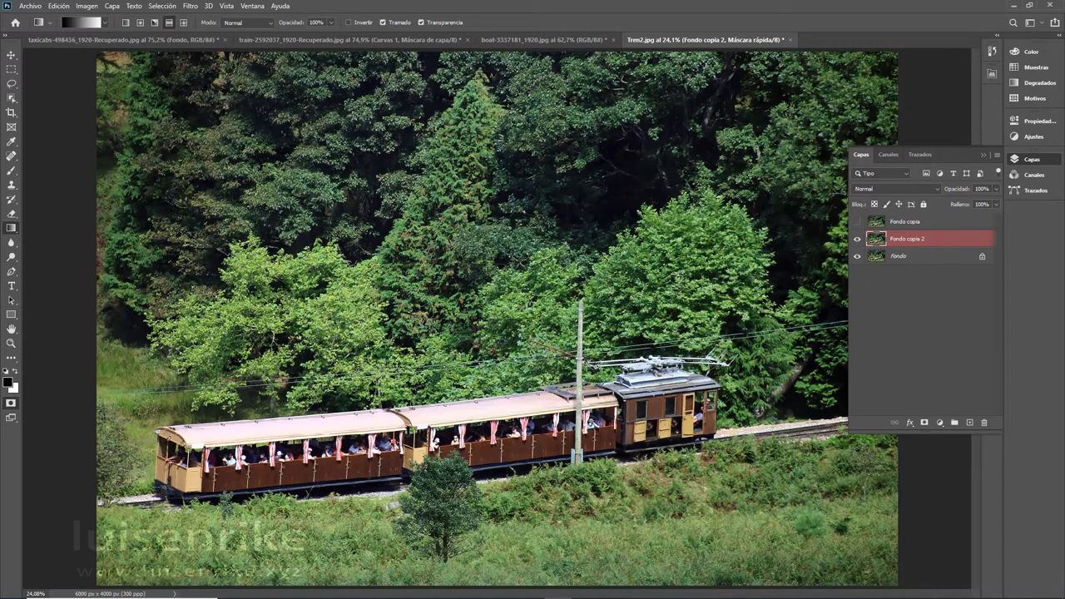
{"action": "left_click_drag", "start_coordinate": [514, 421], "coordinate": [514, 320]}
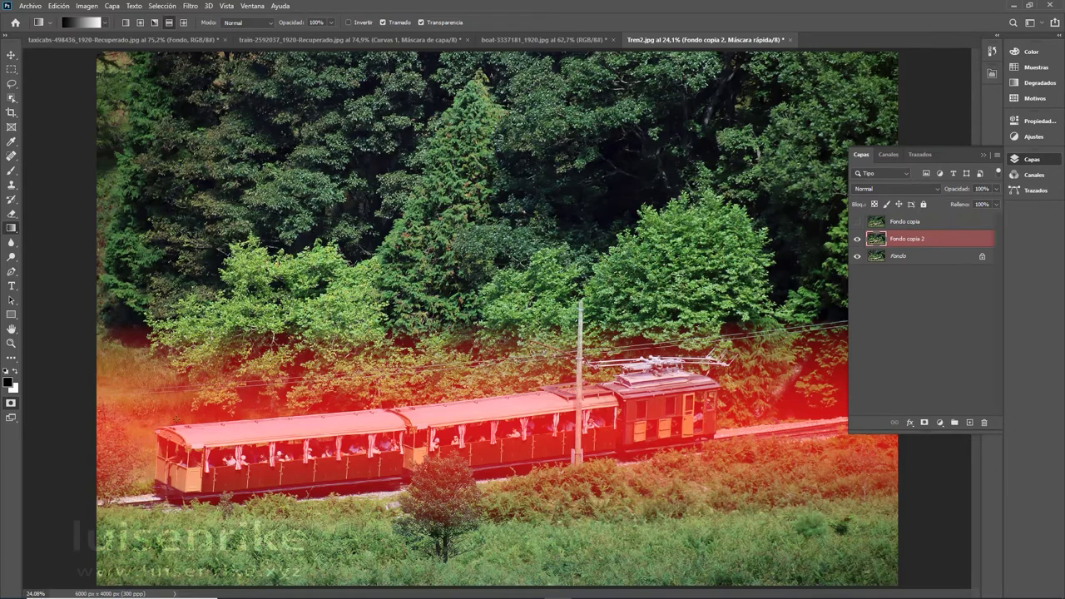
{"action": "double_click", "coordinate": [10, 404]}
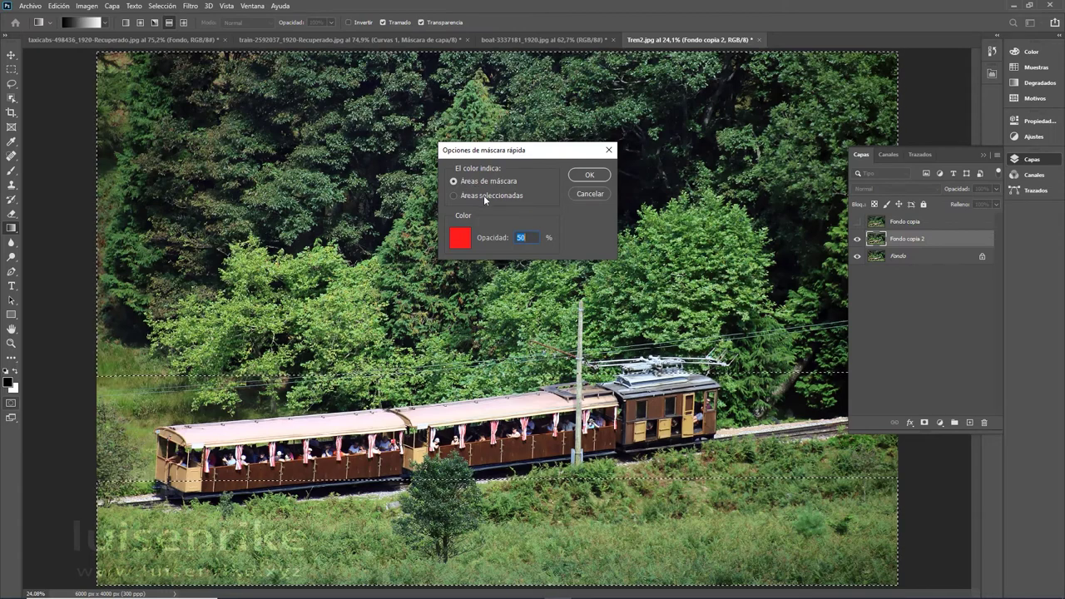
{"action": "left_click", "coordinate": [581, 178]}
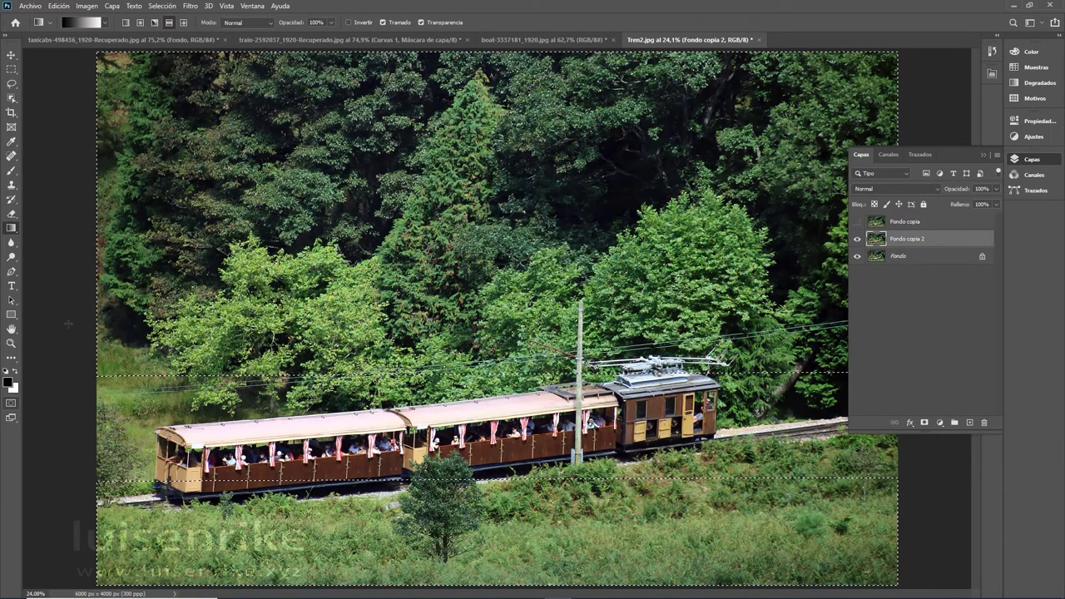
Exit Quick Mask to turn the train band into a selection, glancing at the Select menu
{"action": "left_click", "coordinate": [11, 402]}
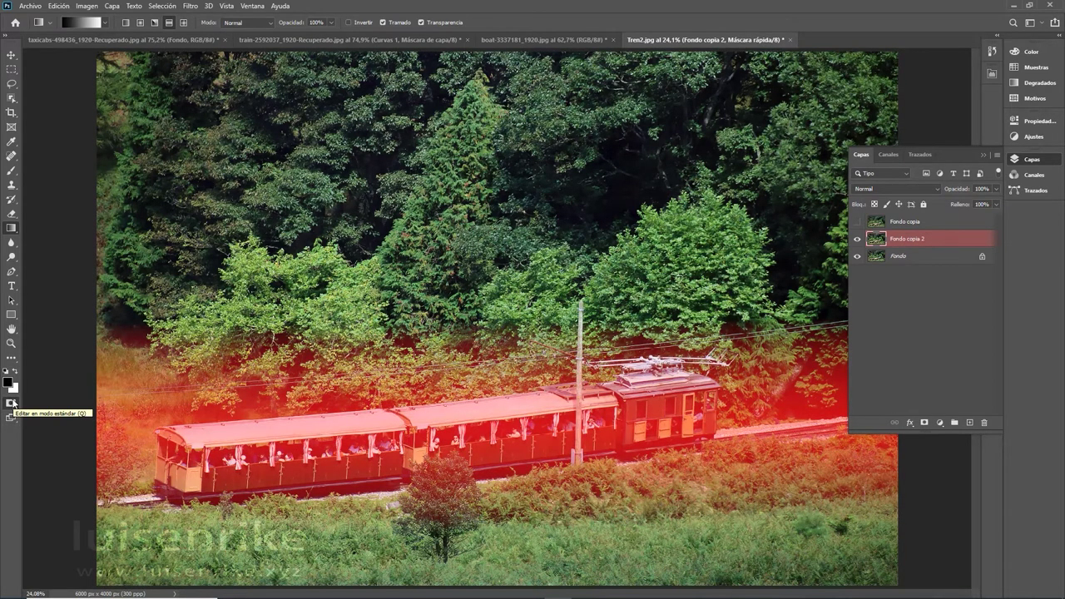
{"action": "left_click", "coordinate": [11, 404]}
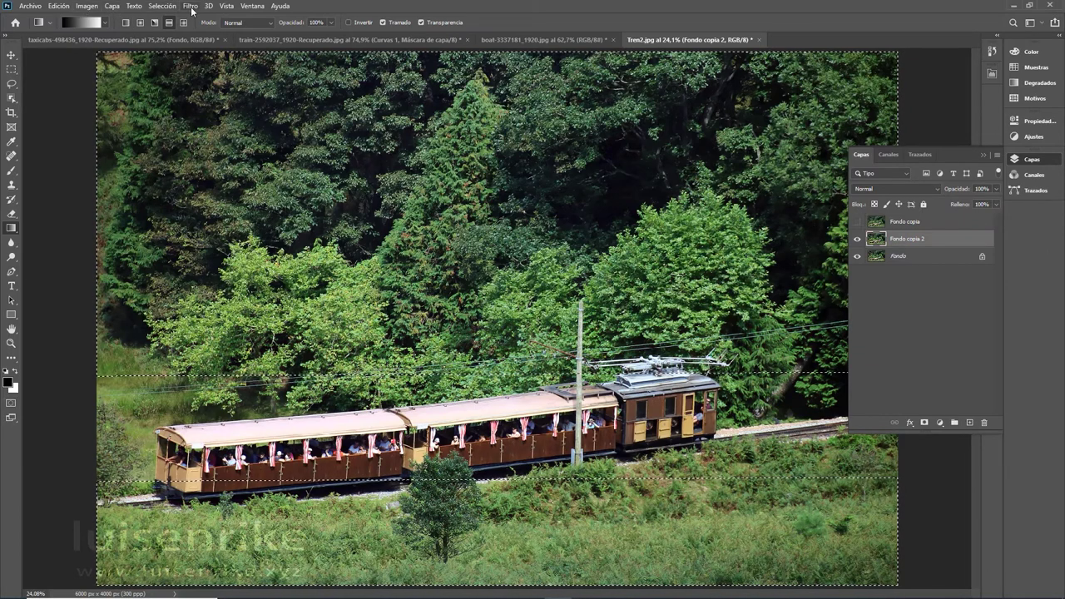
{"action": "left_click", "coordinate": [153, 6]}
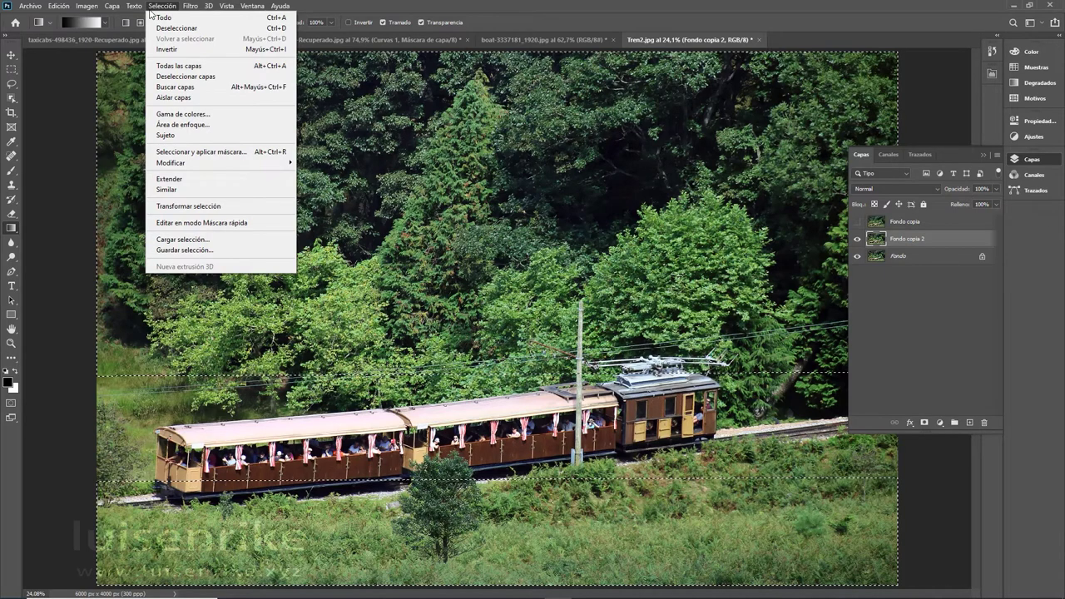
{"action": "left_click", "coordinate": [514, 11]}
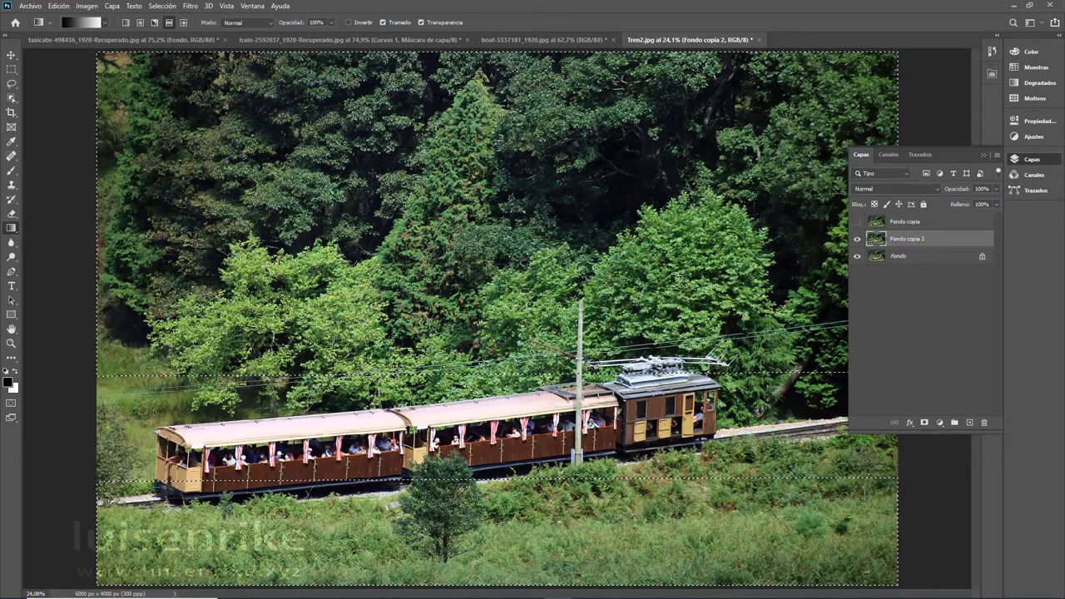
Apply Lens Blur with radius 83 to the train photo outside the sharp band
{"action": "left_click", "coordinate": [190, 6]}
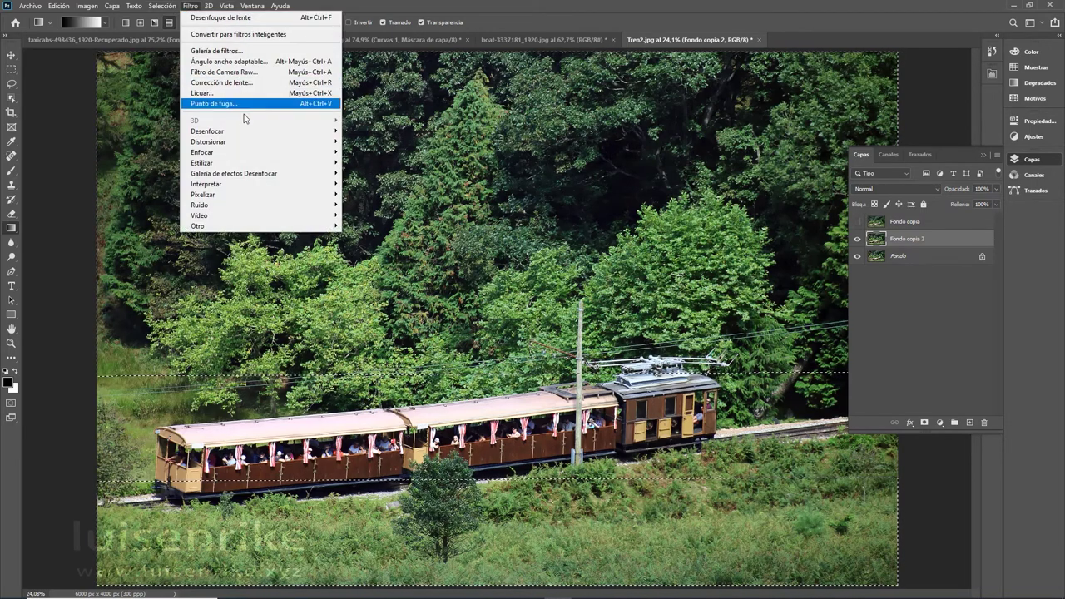
{"action": "mouse_move", "coordinate": [207, 131]}
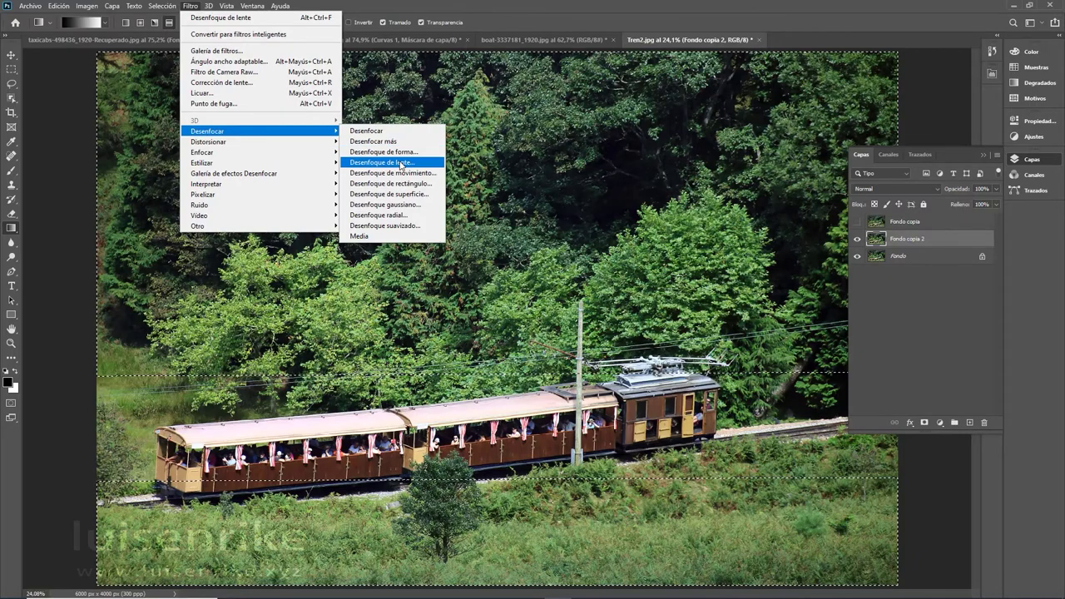
{"action": "left_click", "coordinate": [401, 164]}
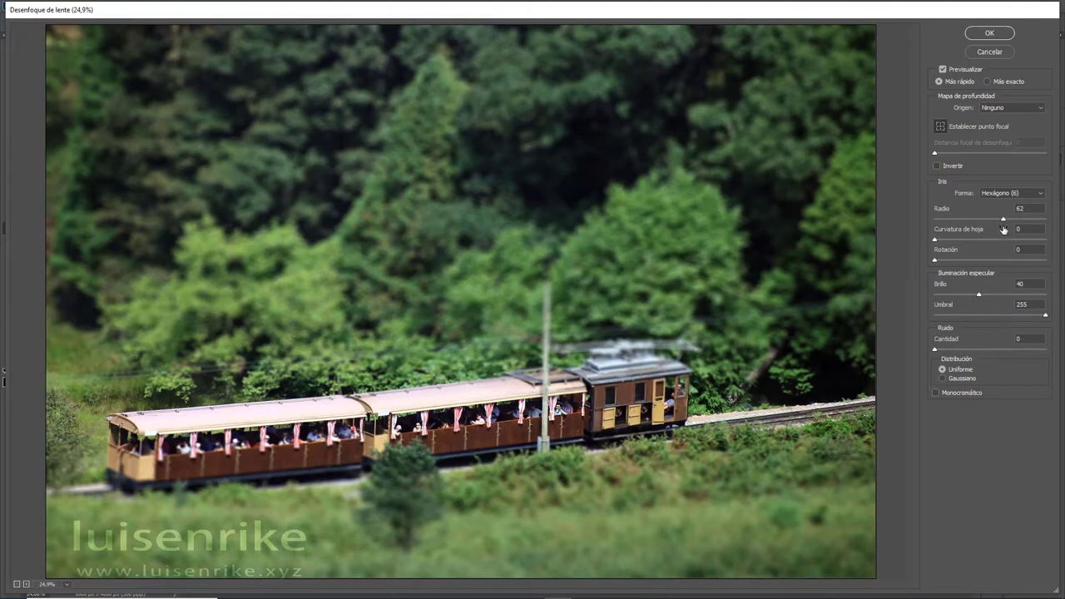
{"action": "left_click_drag", "start_coordinate": [1002, 219], "coordinate": [925, 222]}
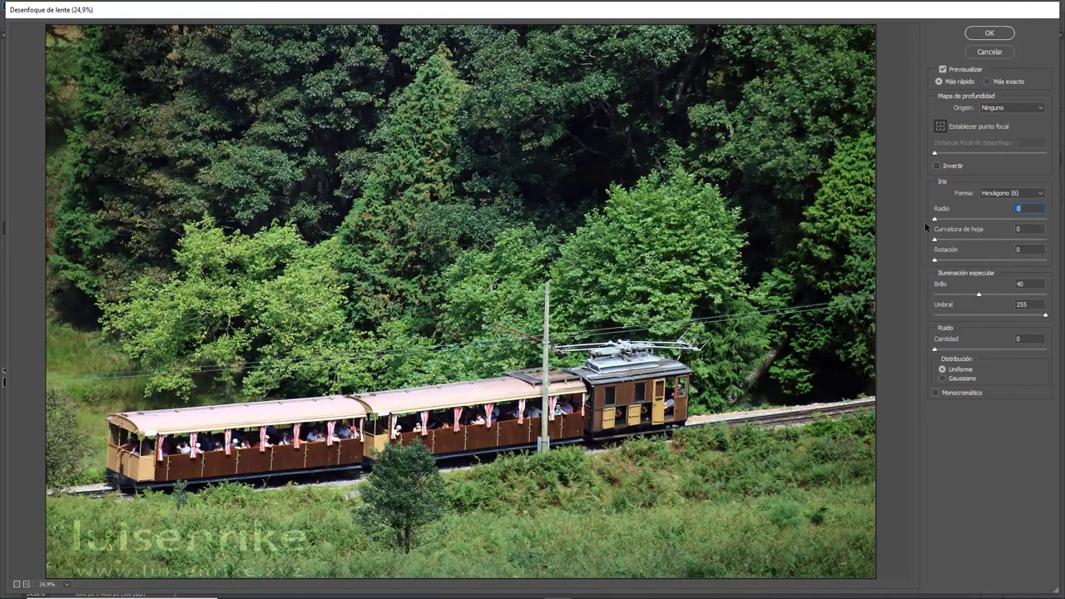
{"action": "left_click_drag", "start_coordinate": [935, 219], "coordinate": [1038, 224]}
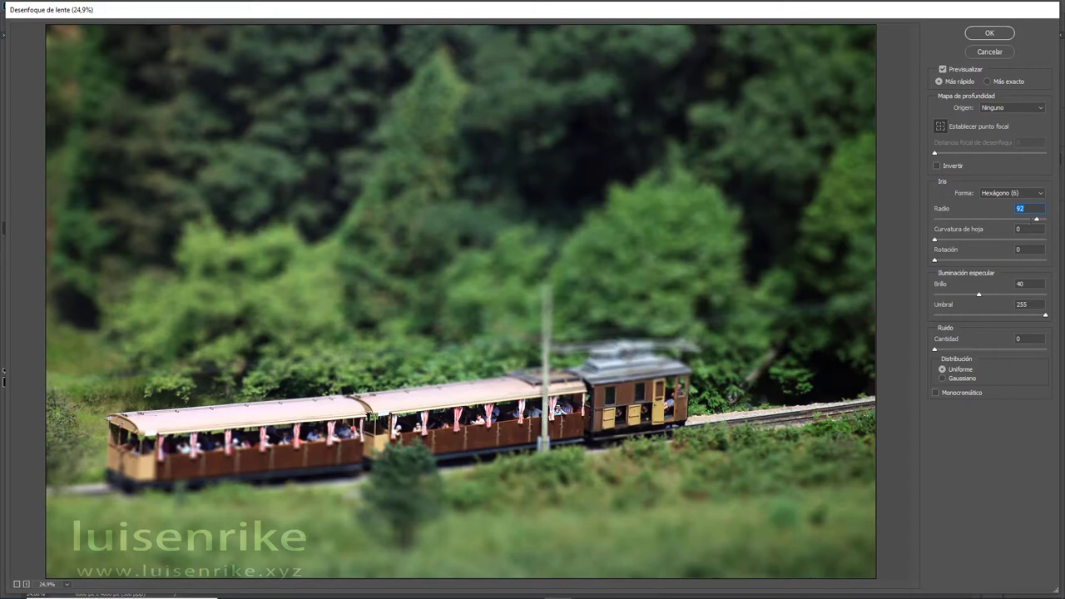
{"action": "left_click_drag", "start_coordinate": [1037, 222], "coordinate": [1026, 221]}
{"action": "left_click", "coordinate": [1001, 34]}
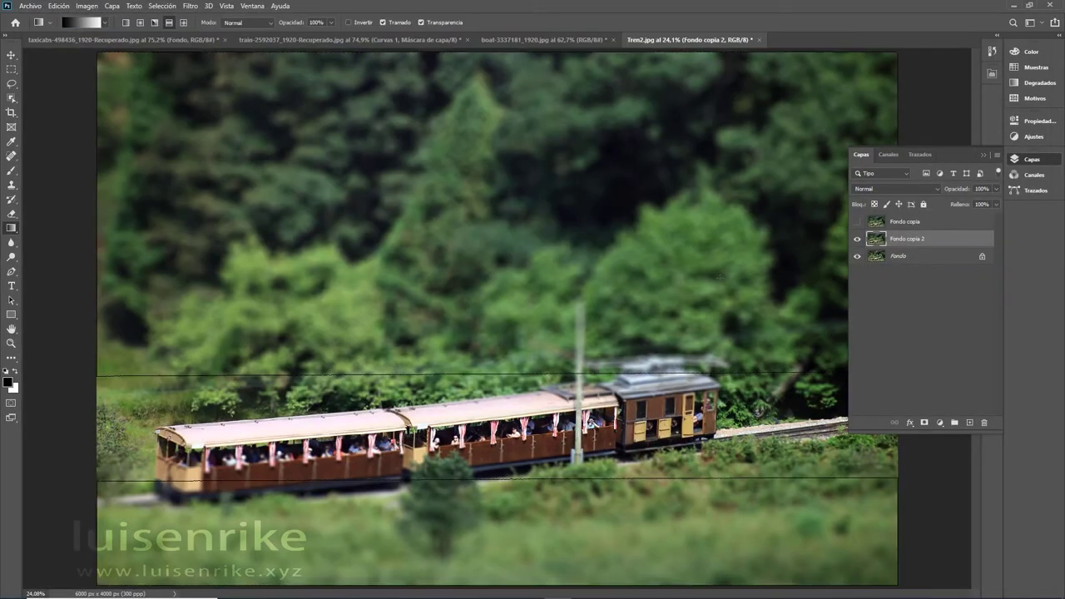
Deselect, toggle Fondo copia 2 to compare with the original, then bring up the harbour photo
{"action": "key", "text": "ctrl+d"}
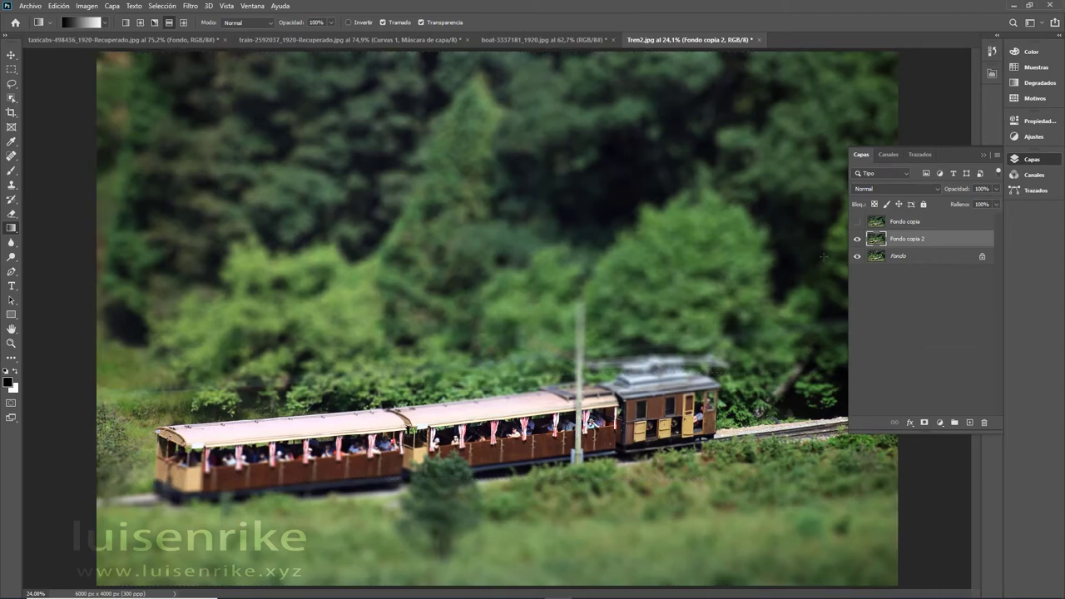
{"action": "left_click", "coordinate": [857, 238]}
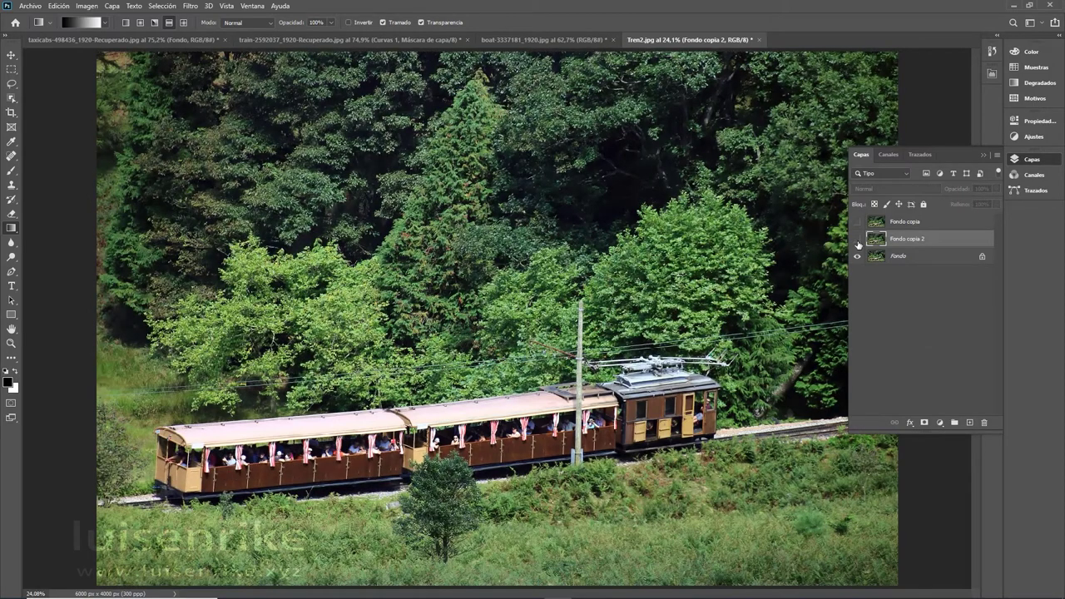
{"action": "left_click", "coordinate": [857, 239]}
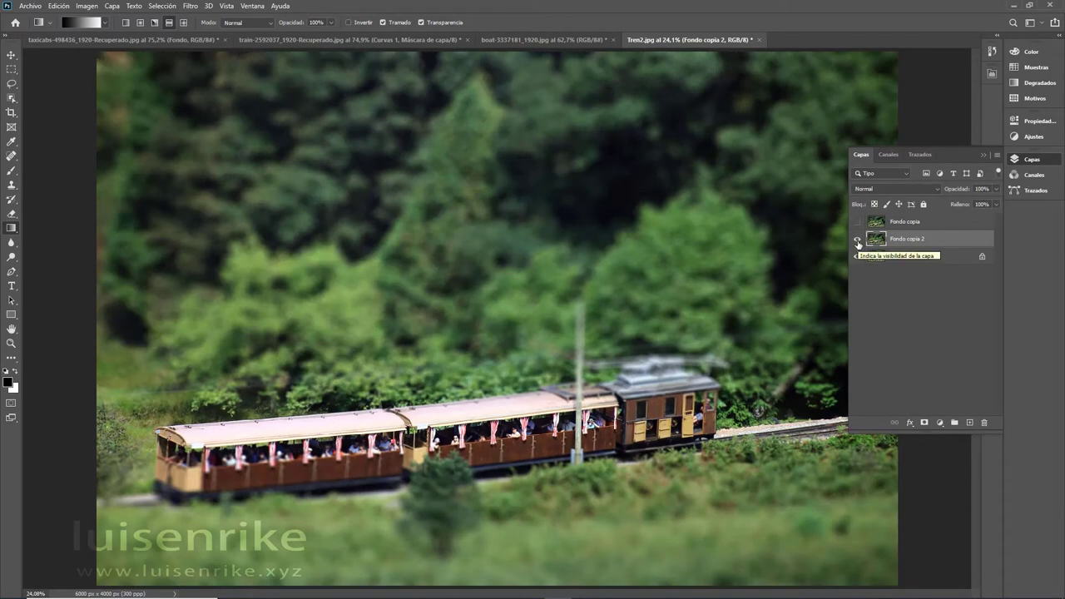
{"action": "left_click", "coordinate": [567, 40]}
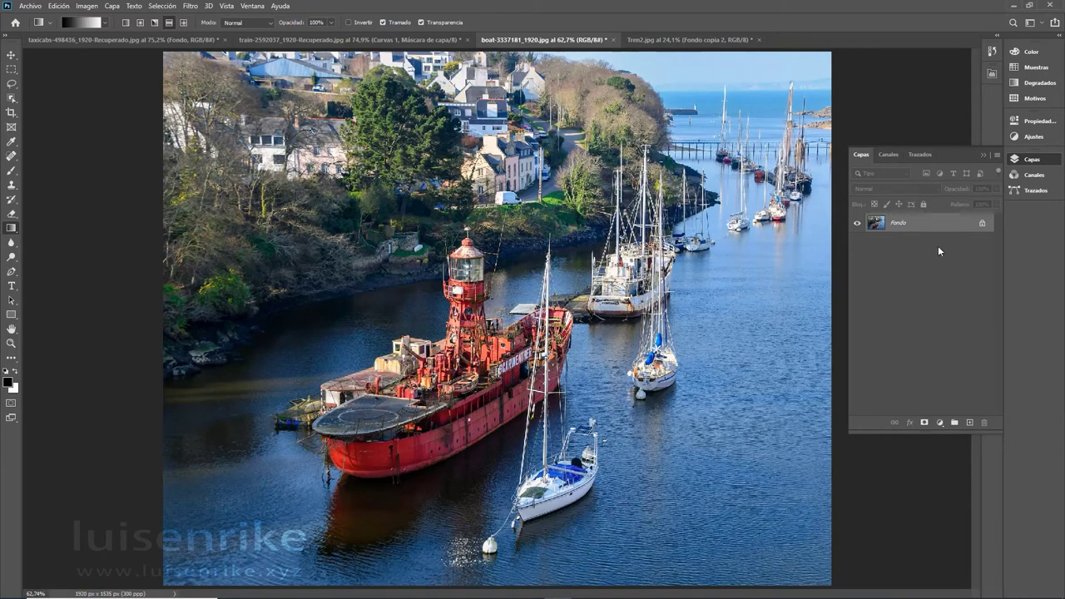
Duplicate Fondo and turn a diagonal Quick Mask gradient across the lightship into a selection
{"action": "left_click_drag", "start_coordinate": [933, 222], "coordinate": [970, 423]}
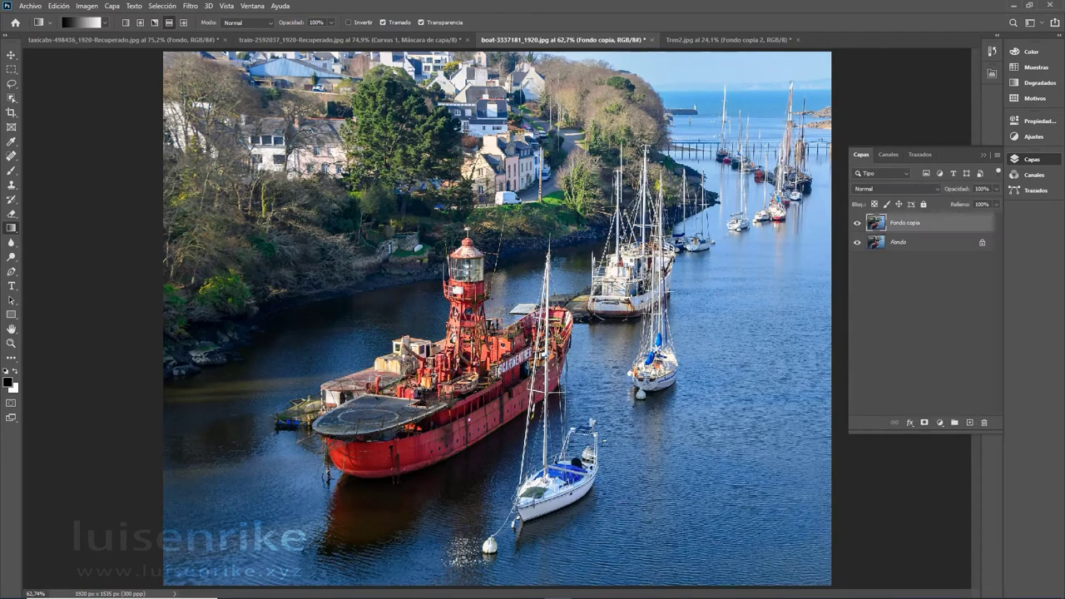
{"action": "left_click", "coordinate": [12, 404]}
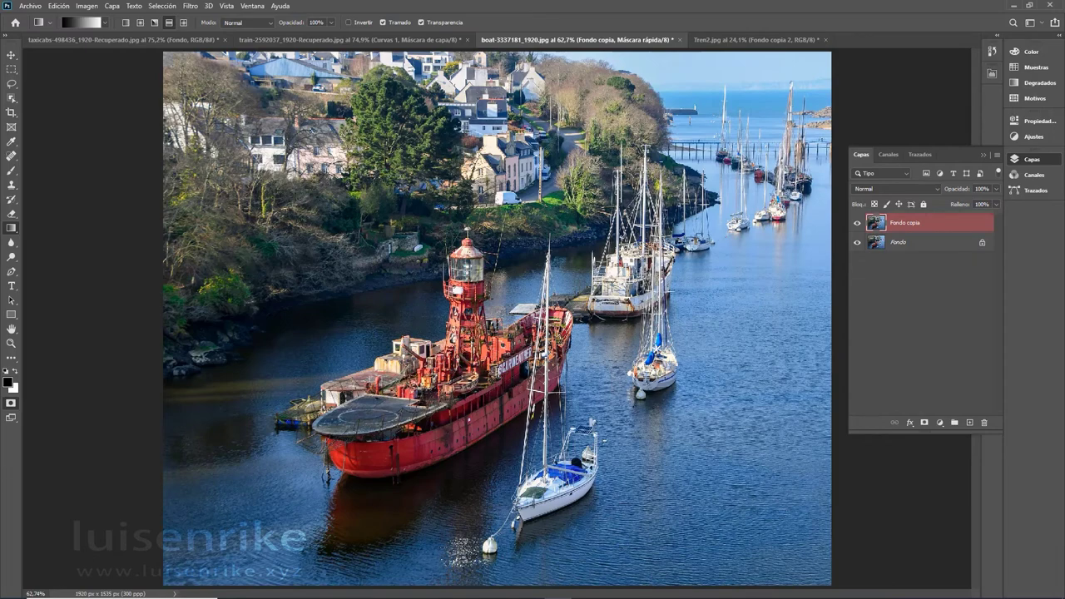
{"action": "left_click_drag", "start_coordinate": [464, 296], "coordinate": [330, 140]}
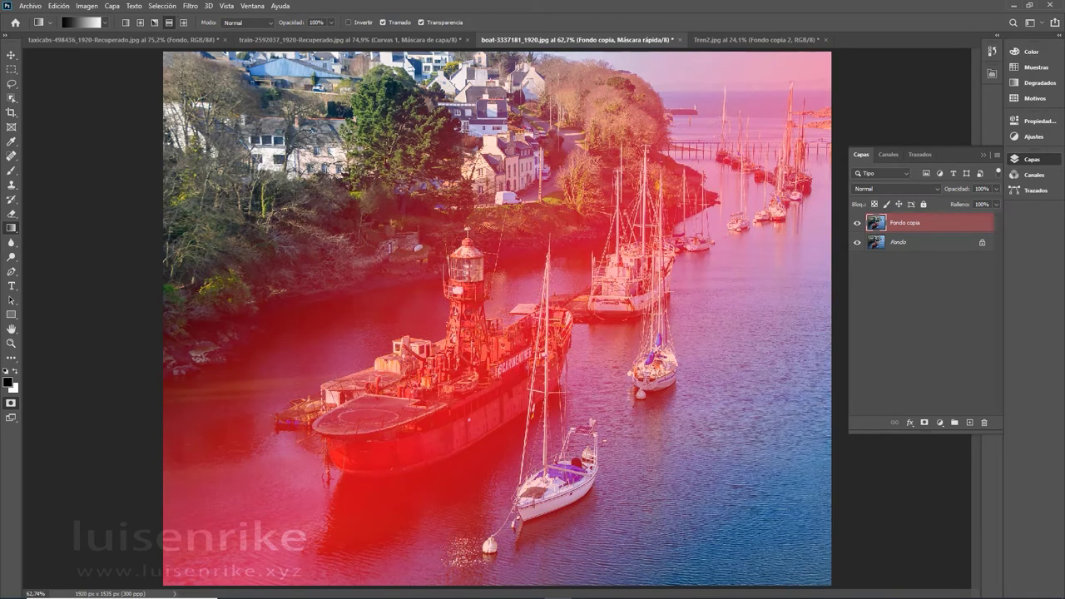
{"action": "key", "text": "q"}
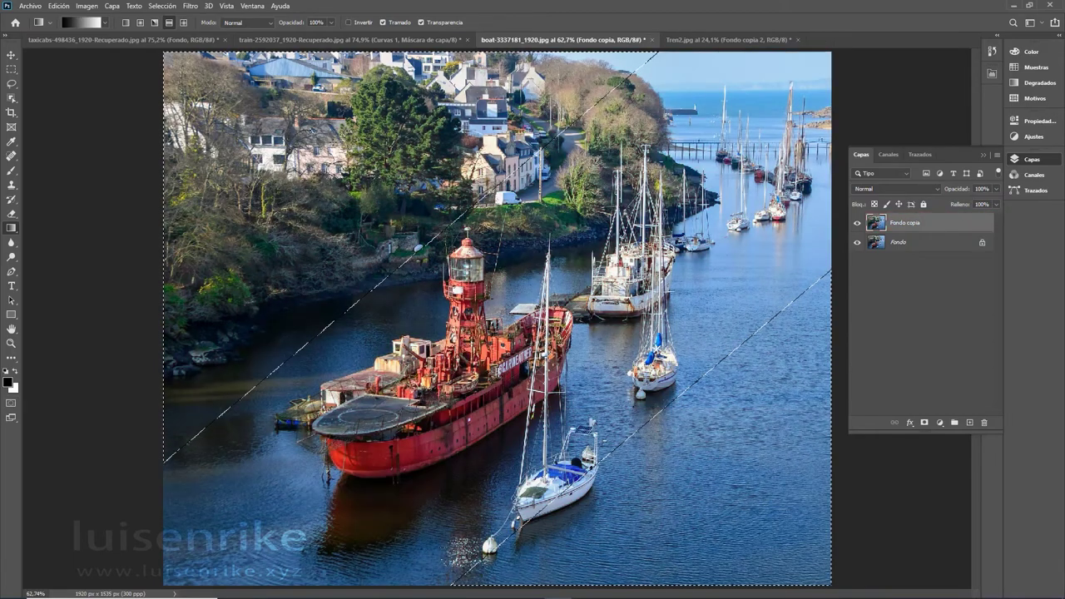
Apply Lens Blur at radius 83 outside the diagonal band, then deselect
{"action": "left_click", "coordinate": [197, 10]}
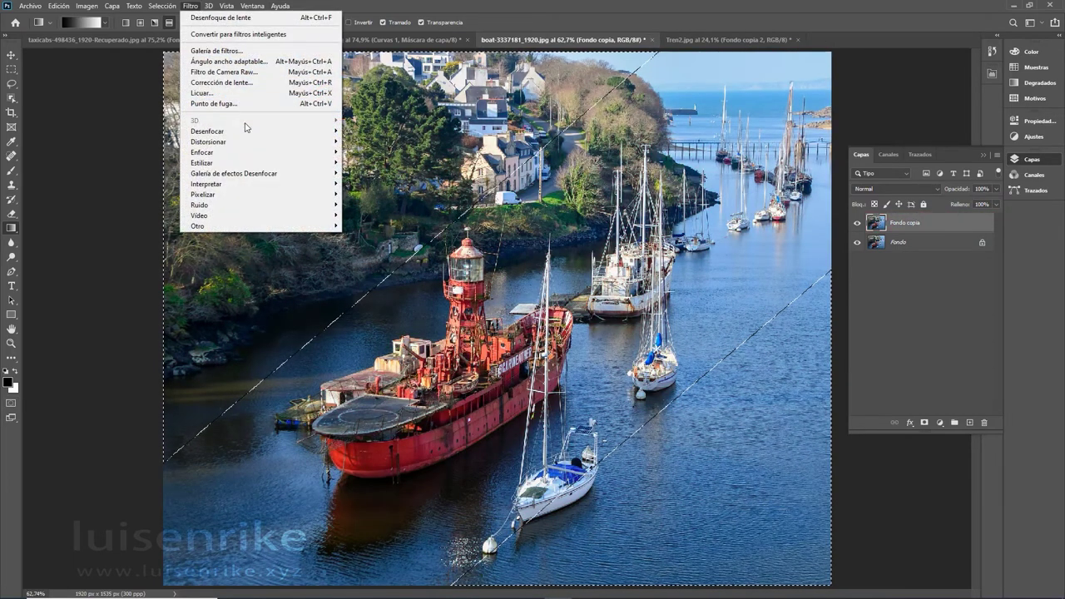
{"action": "mouse_move", "coordinate": [207, 131]}
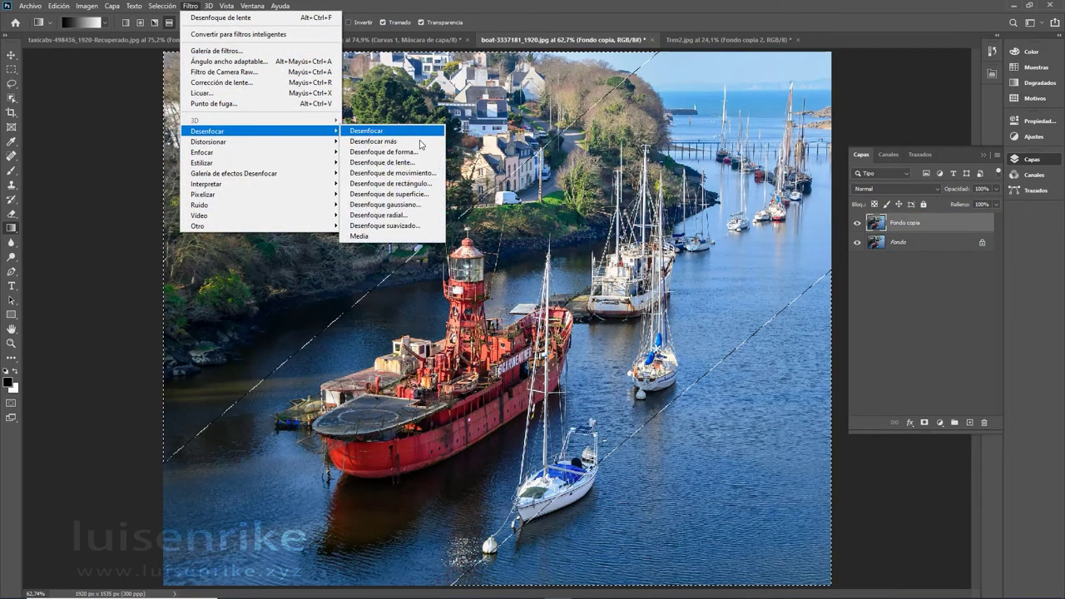
{"action": "left_click", "coordinate": [409, 165]}
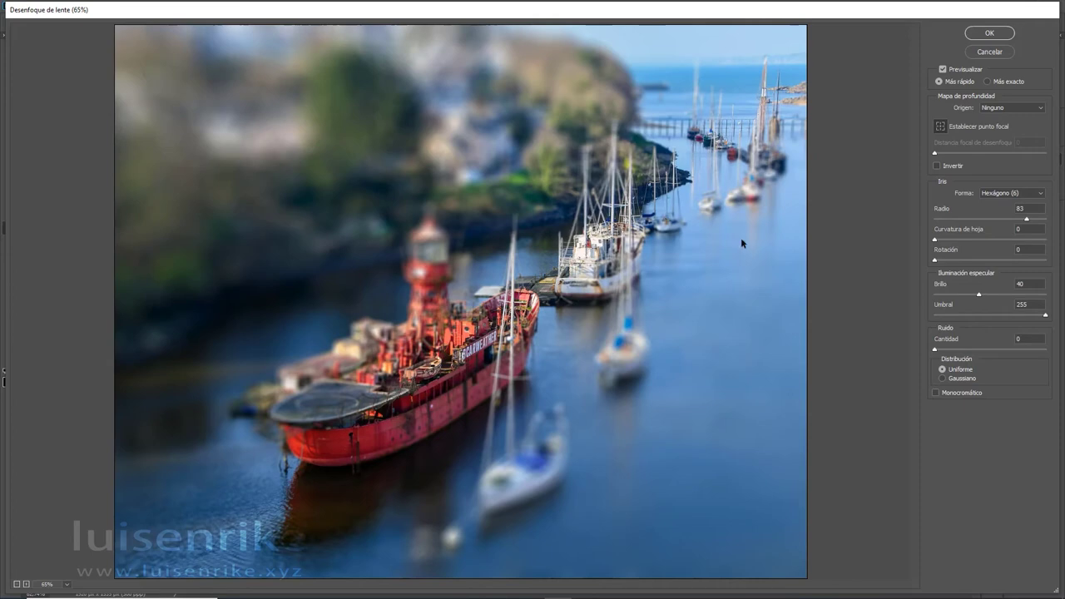
{"action": "left_click", "coordinate": [990, 32]}
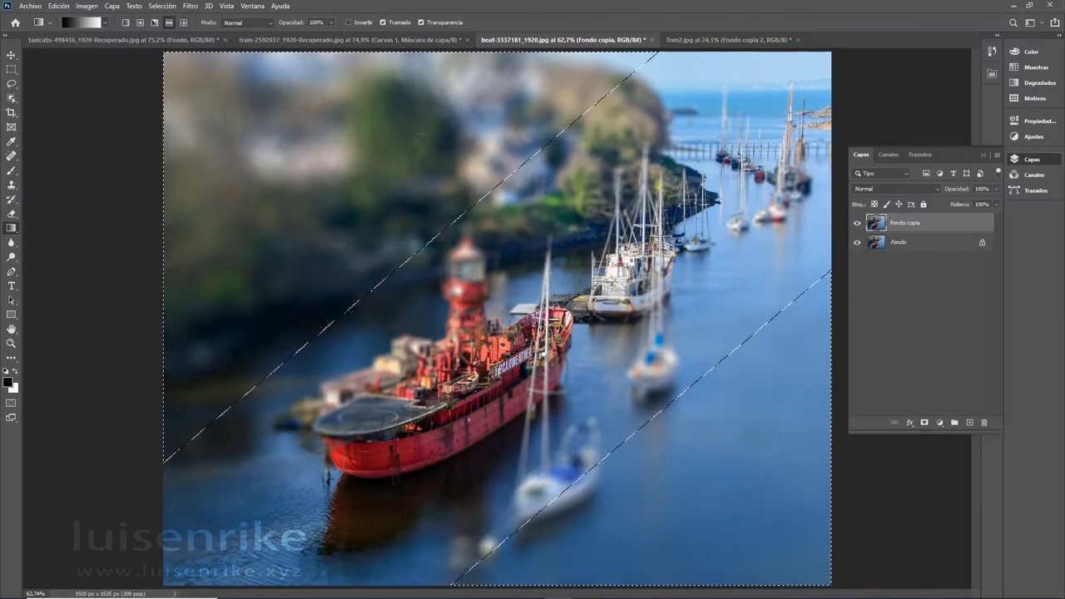
{"action": "key", "text": "ctrl+d"}
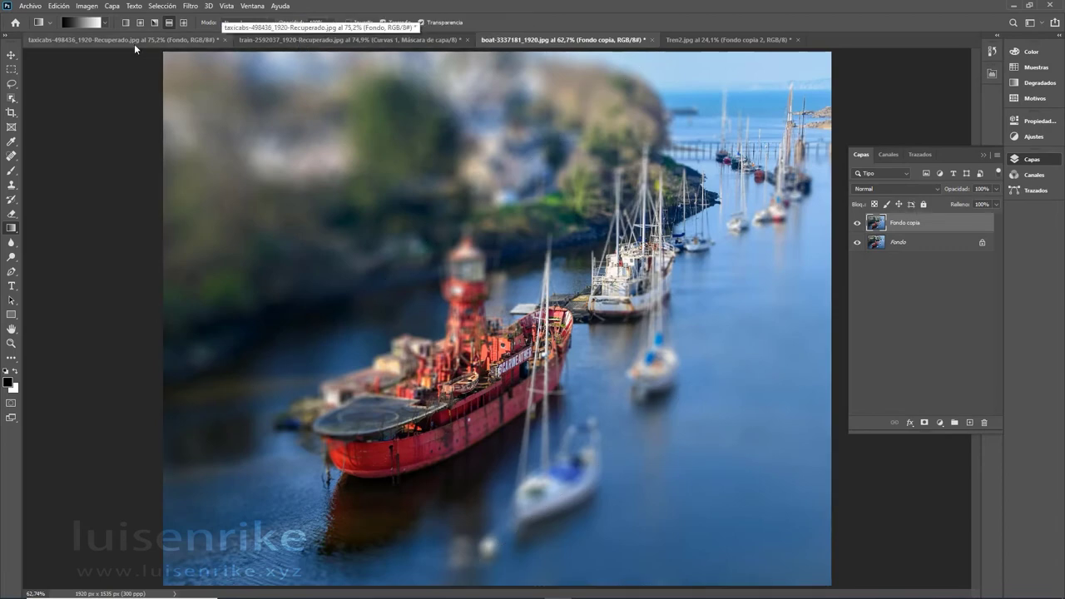
Switch via the taxicabs photo to the viaduct photo and toggle Curvas 1 and Fondo copia to compare
{"action": "left_click", "coordinate": [134, 43]}
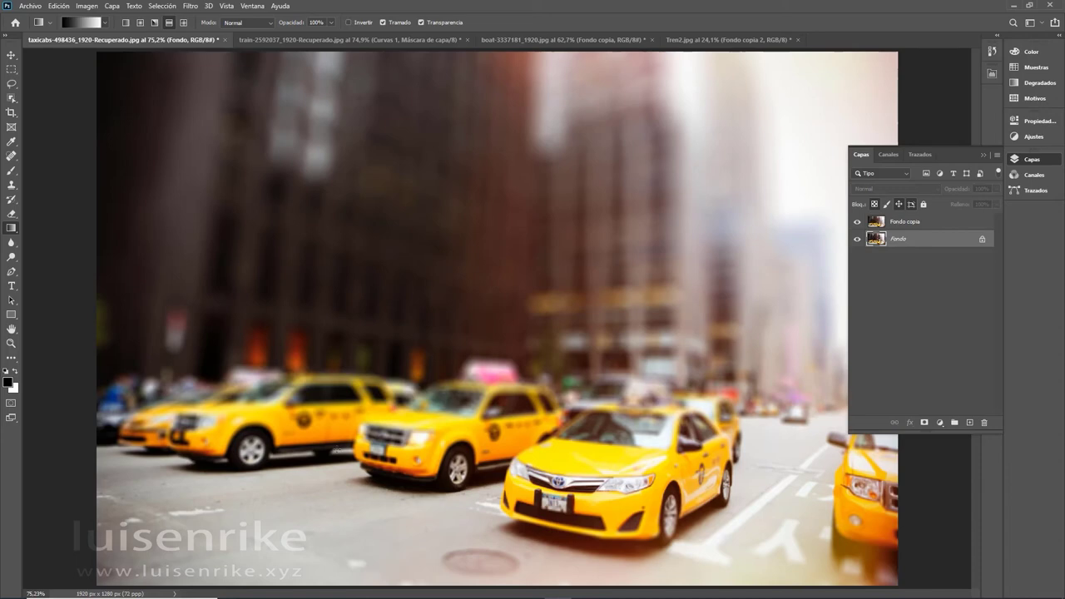
{"action": "left_click", "coordinate": [278, 40]}
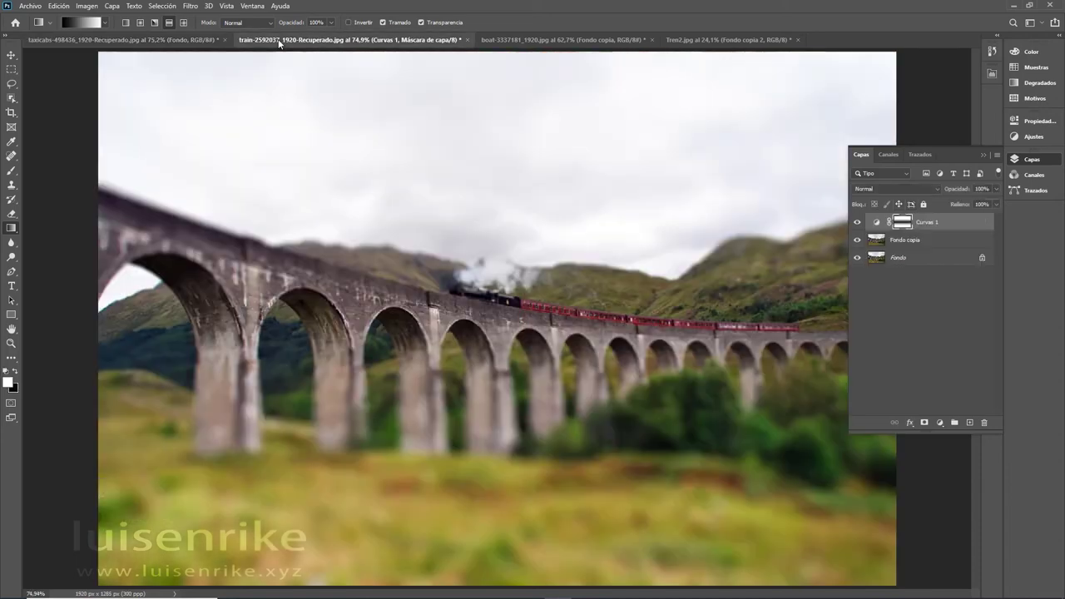
{"action": "left_click", "coordinate": [857, 224]}
{"action": "left_click", "coordinate": [857, 224]}
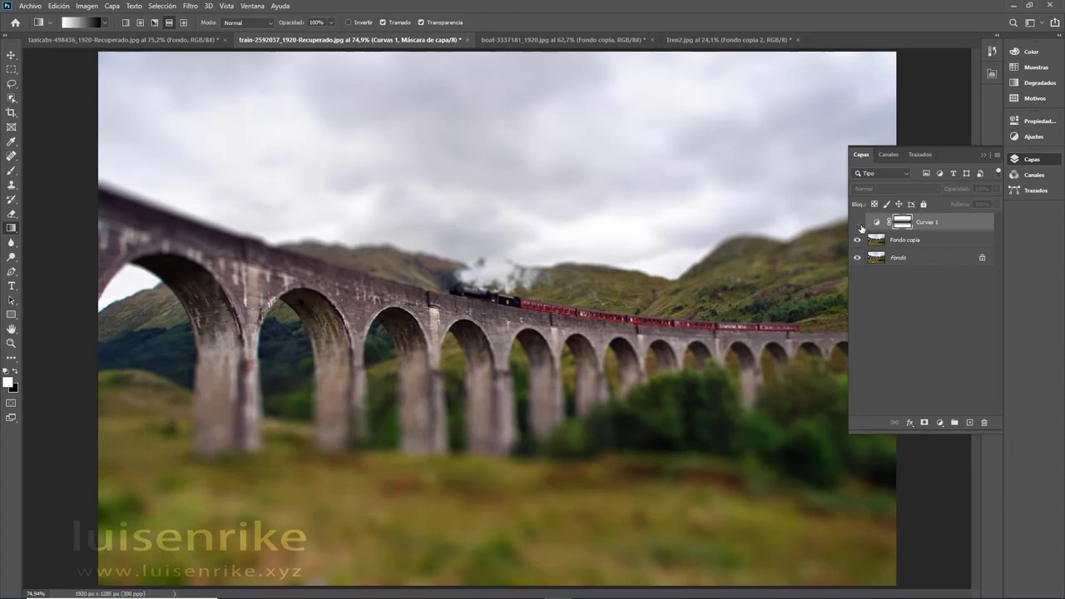
{"action": "left_click", "coordinate": [857, 240]}
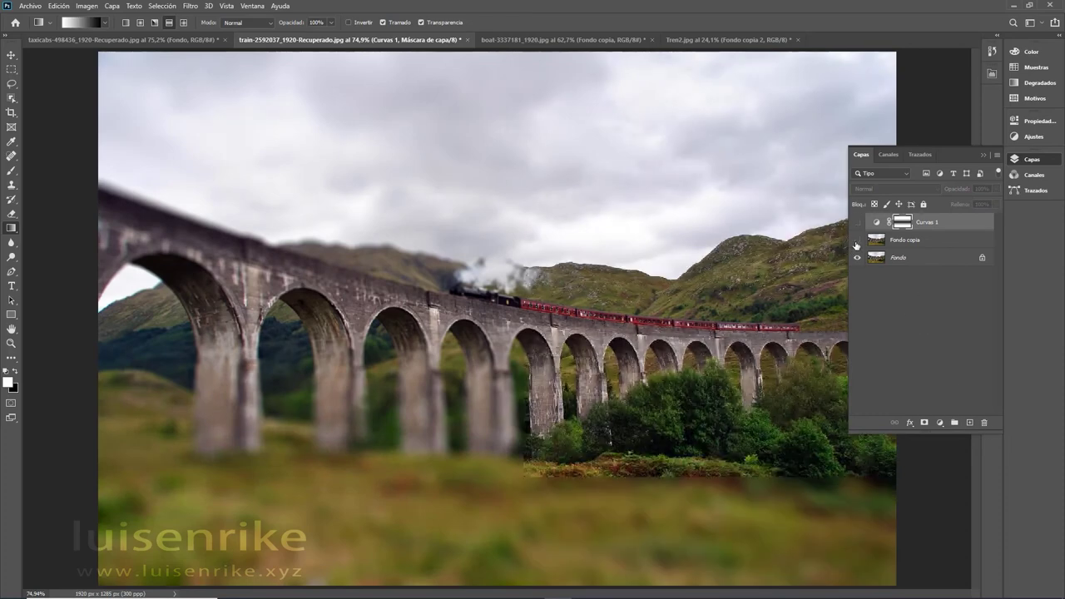
{"action": "left_click", "coordinate": [857, 245]}
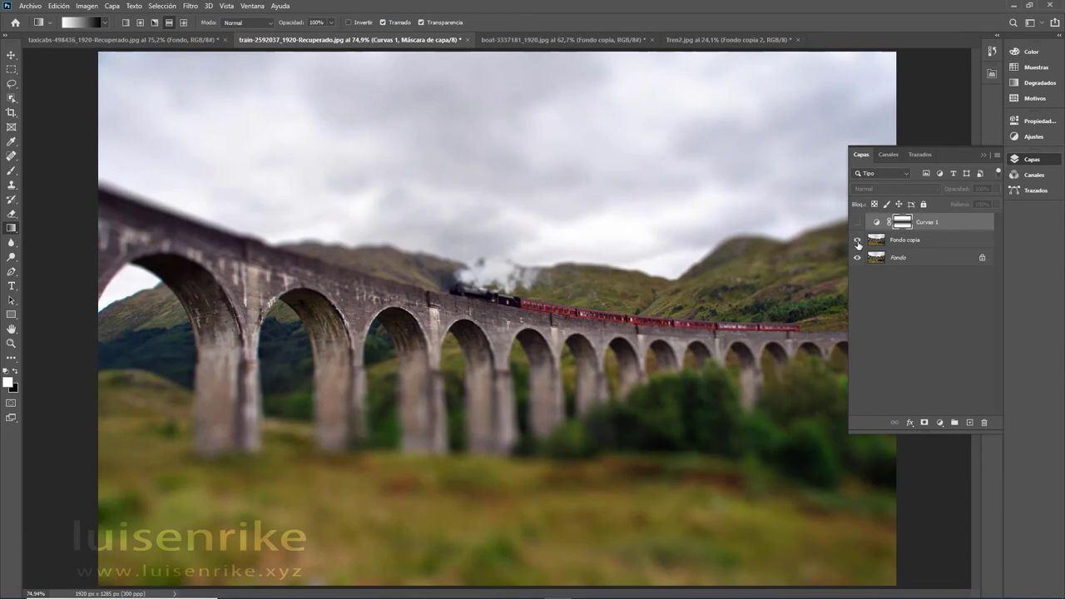
{"action": "left_click", "coordinate": [857, 224]}
{"action": "left_click", "coordinate": [857, 224]}
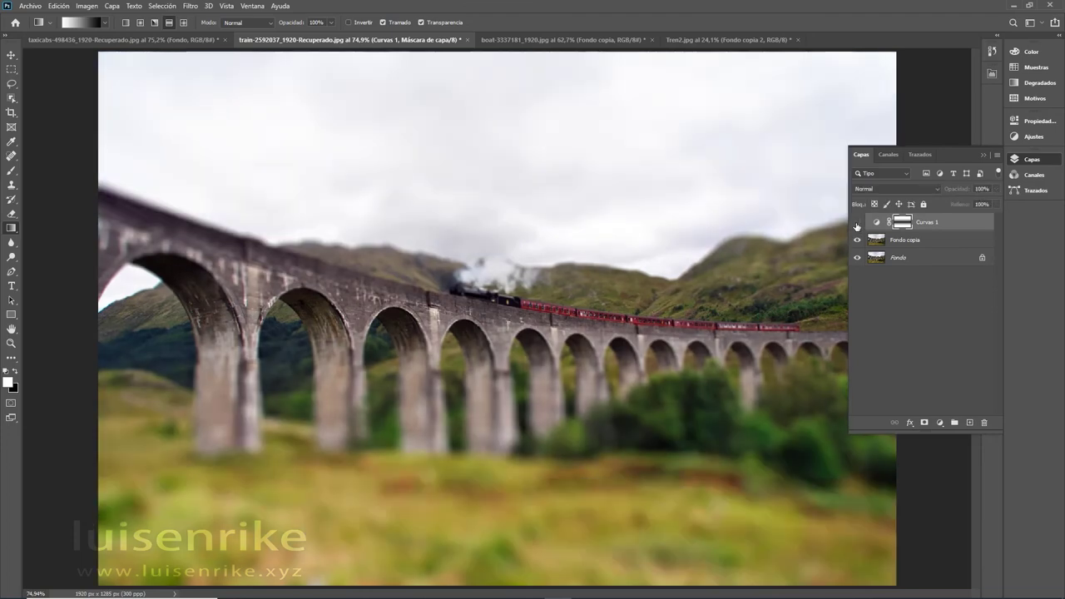
{"action": "left_click", "coordinate": [858, 224]}
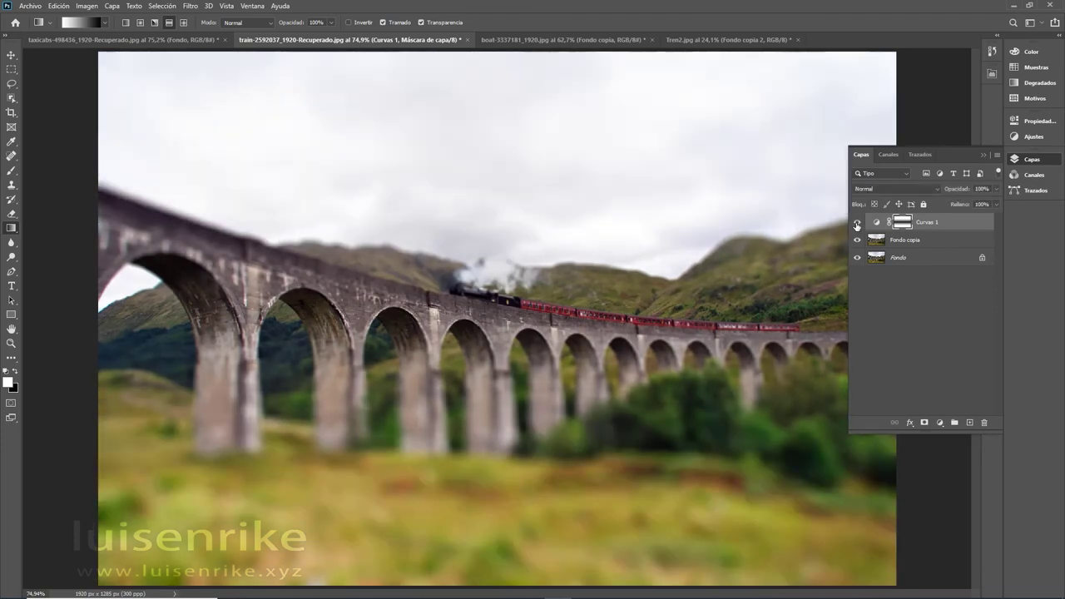